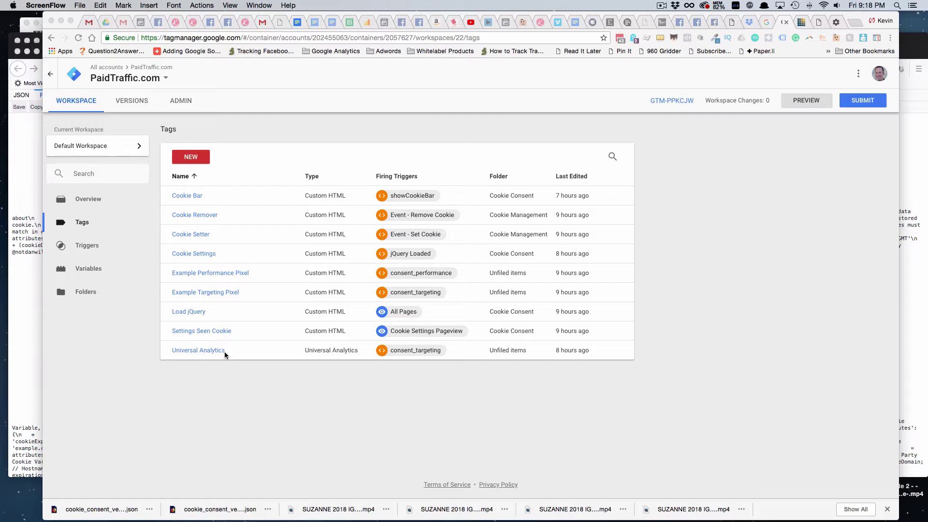
Switch to the technicalmarketing.guide cookie-consent article and show its FAQ setup tips.
left_click(734, 21)
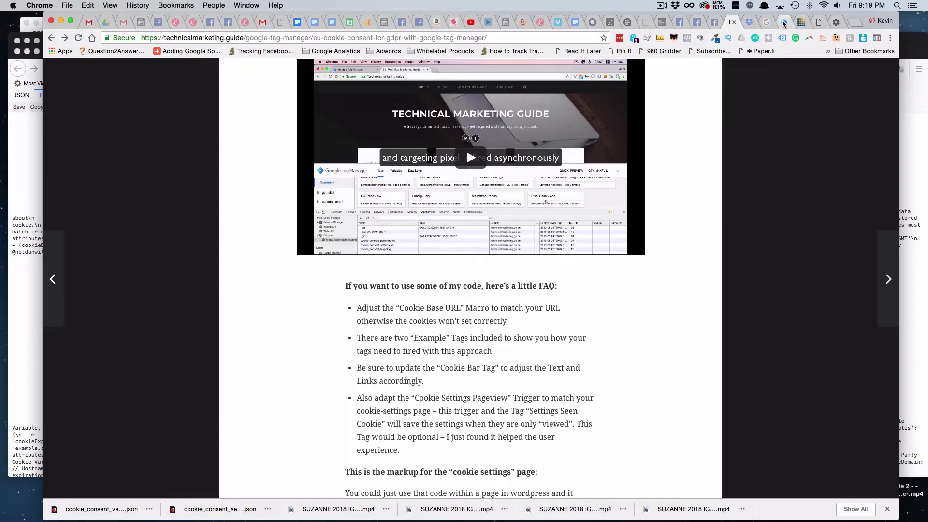
Return to the PaidTraffic.com Tags list of nine tags, including Cookie Bar and Cookie Setter.
left_click(782, 23)
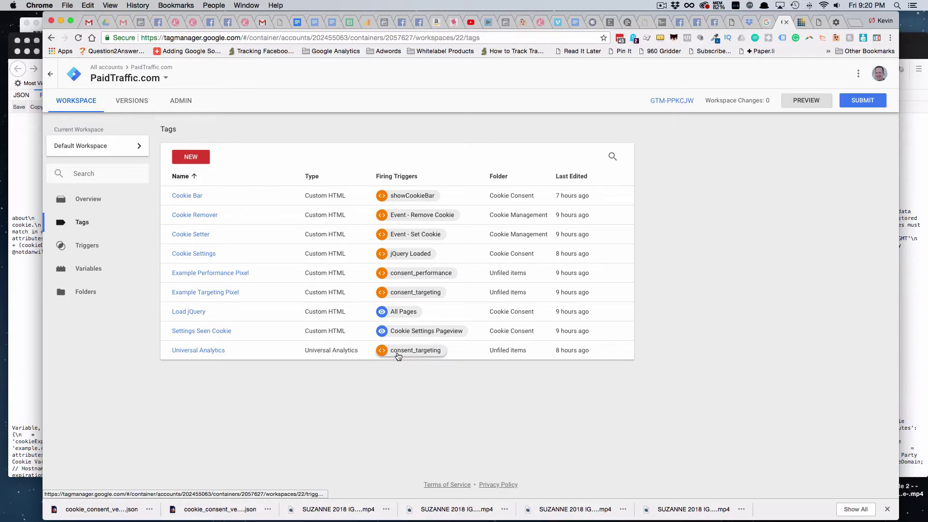
left_click(86, 245)
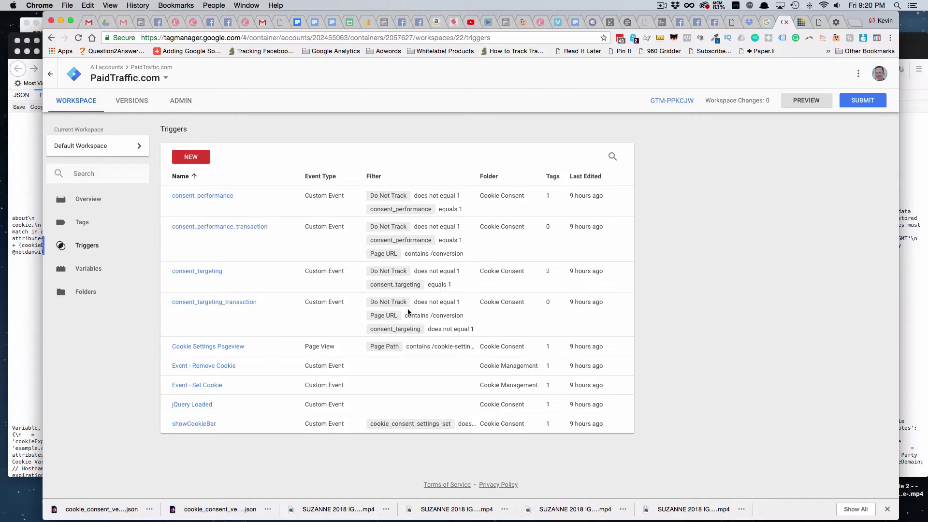
scroll(268, 317, "down", 1)
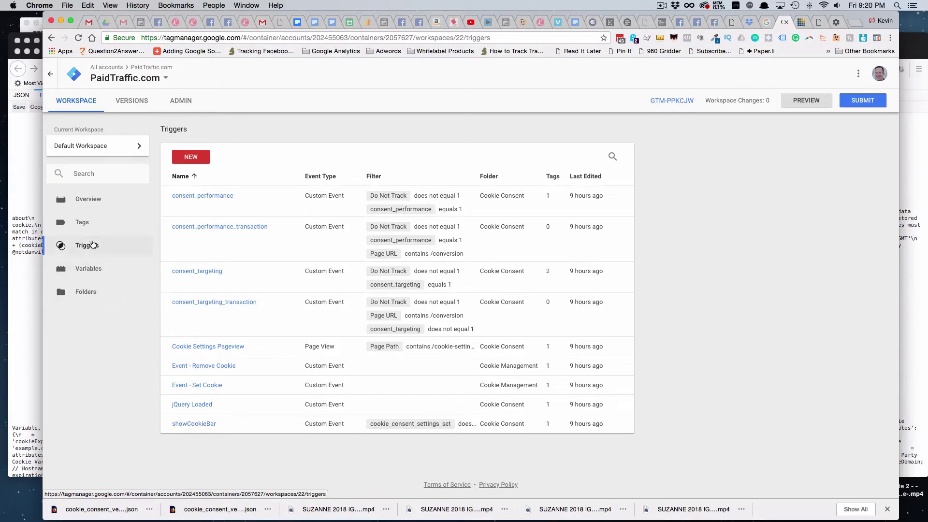
left_click(83, 224)
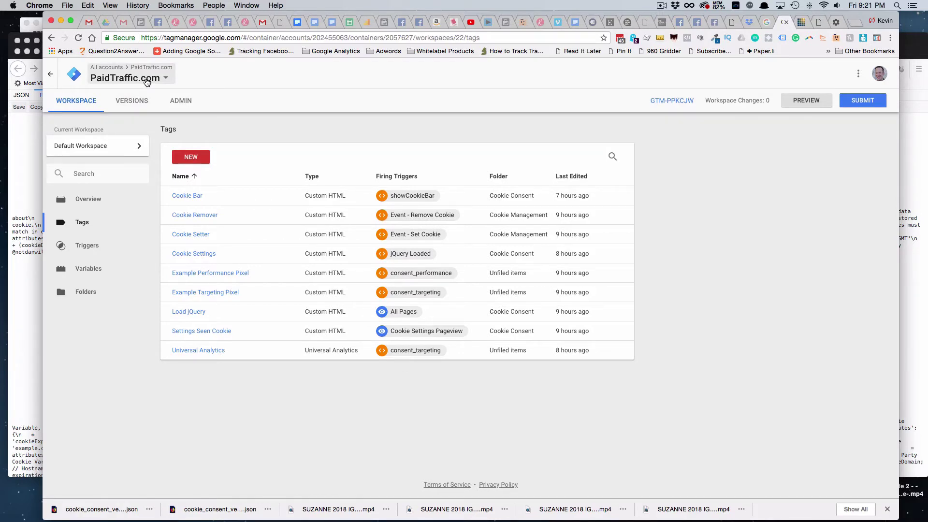
Open the Paid Traffic Lab account's container and view its tags.
left_click(103, 78)
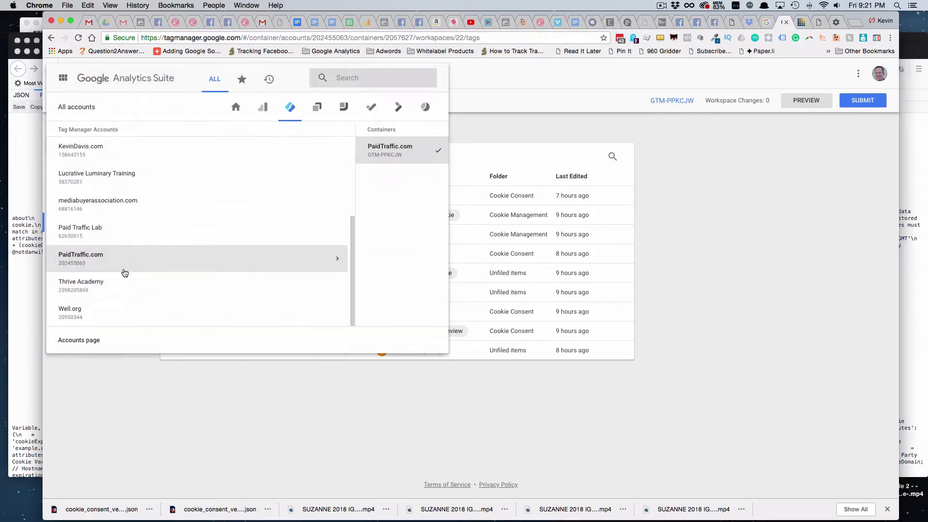
left_click(102, 234)
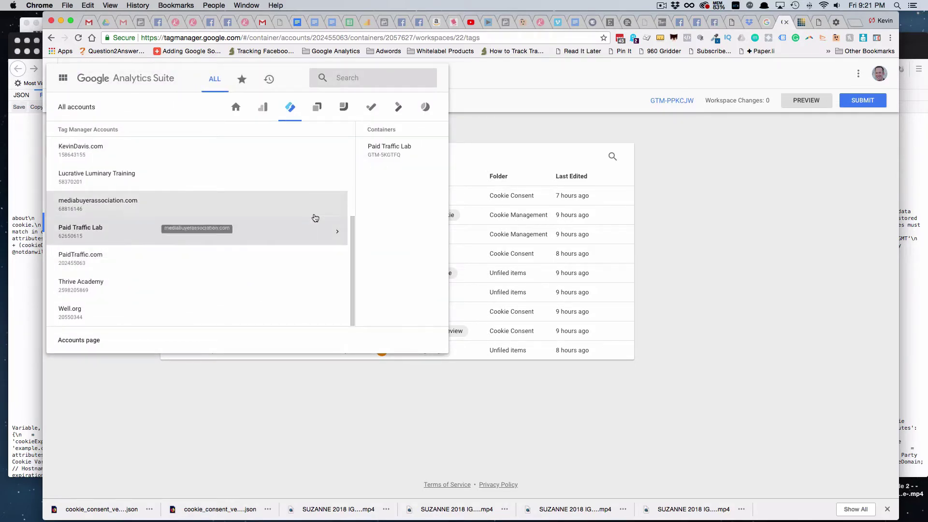
left_click(289, 149)
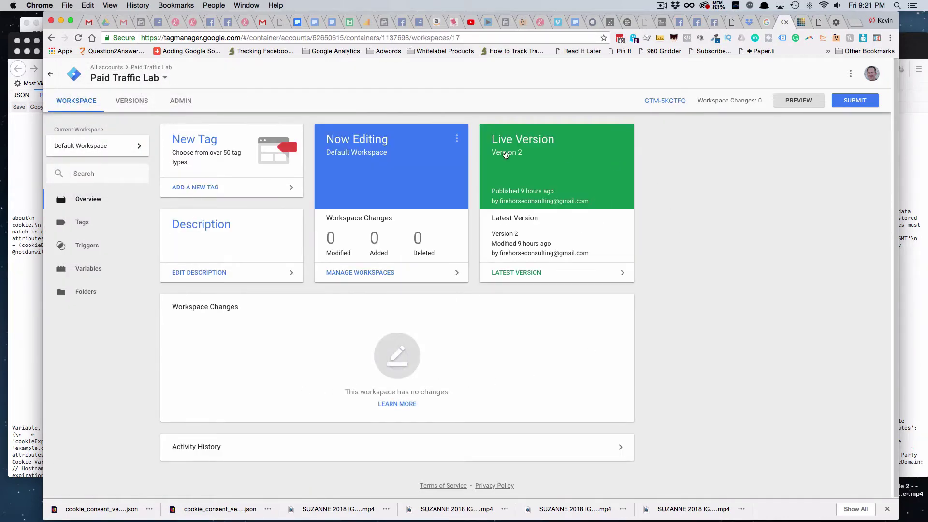
left_click(81, 221)
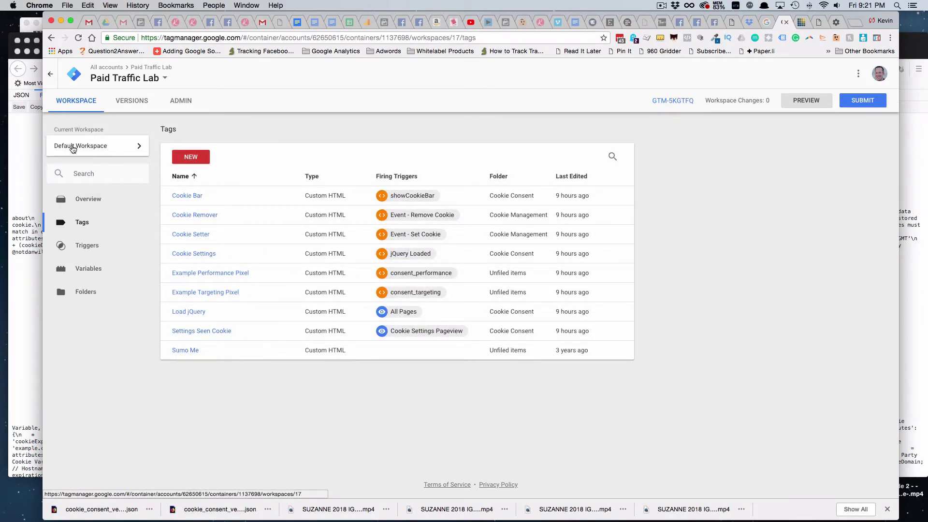
left_click(128, 78)
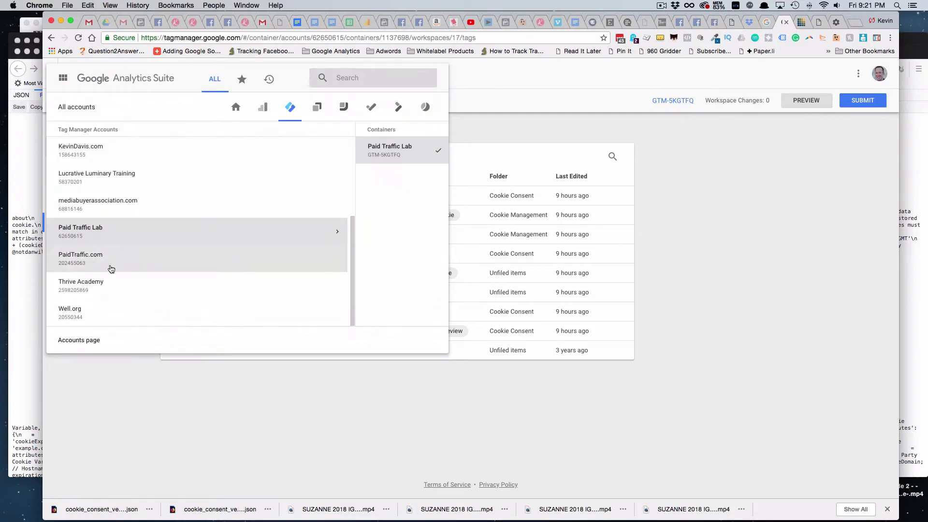
scroll(220, 209, "up", 2)
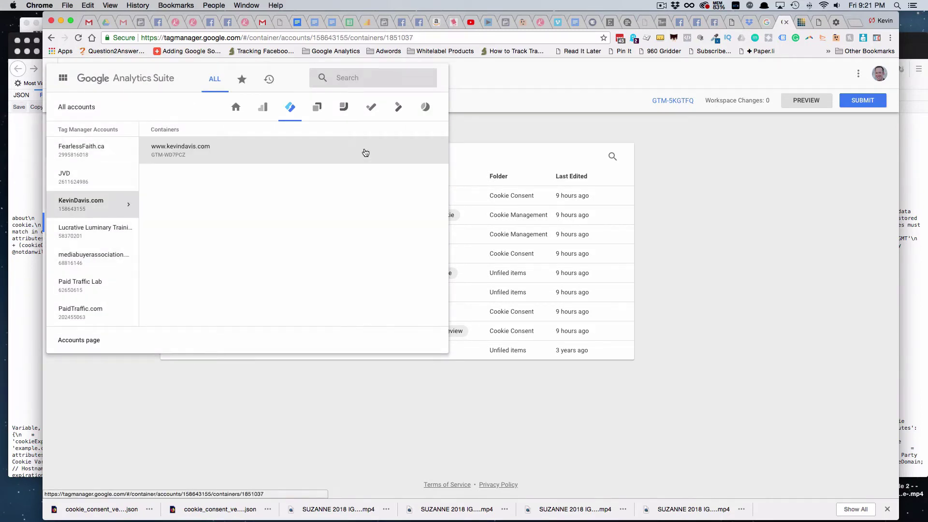
left_click(365, 153)
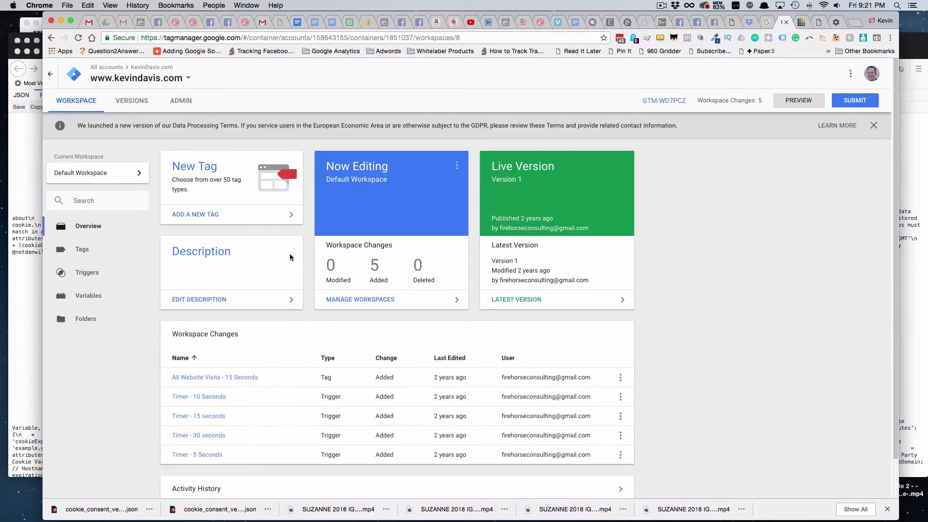
left_click(90, 250)
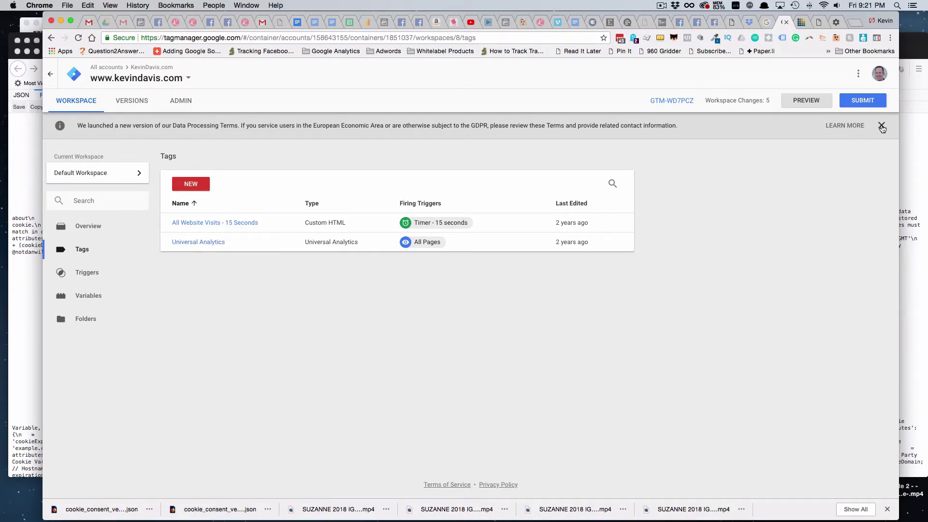
left_click(881, 125)
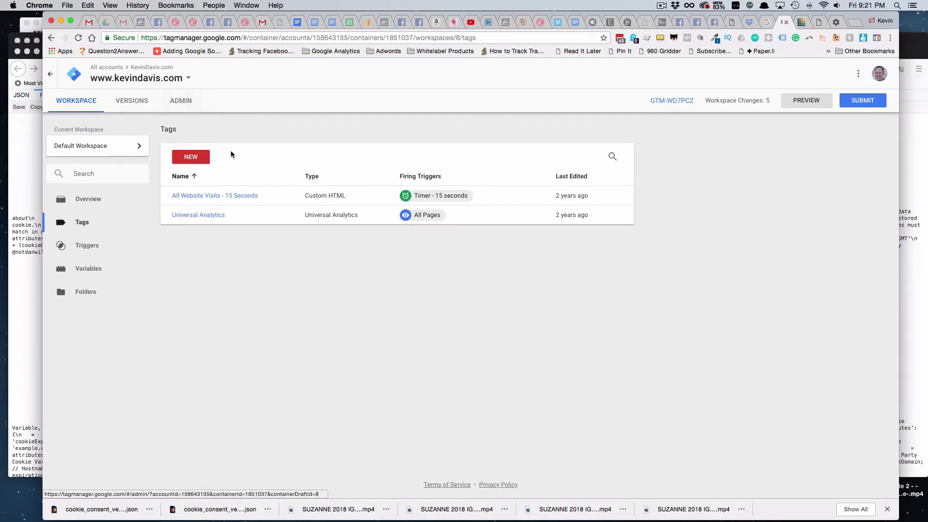
left_click(642, 20)
left_click(661, 24)
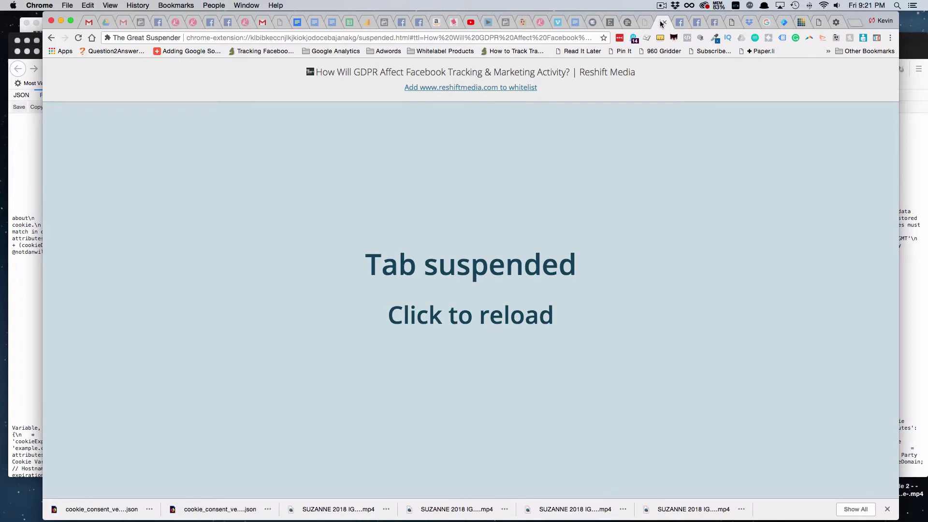
left_click(732, 23)
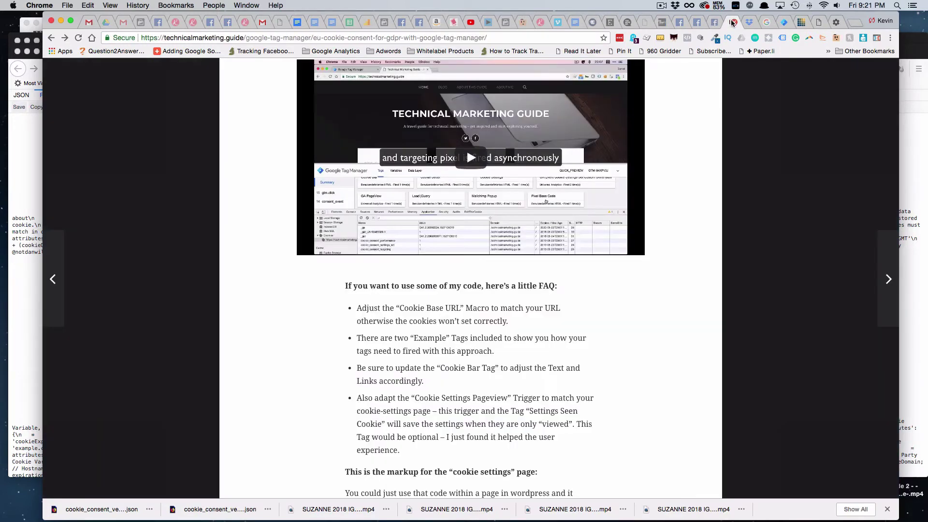
left_click(791, 20)
left_click(187, 101)
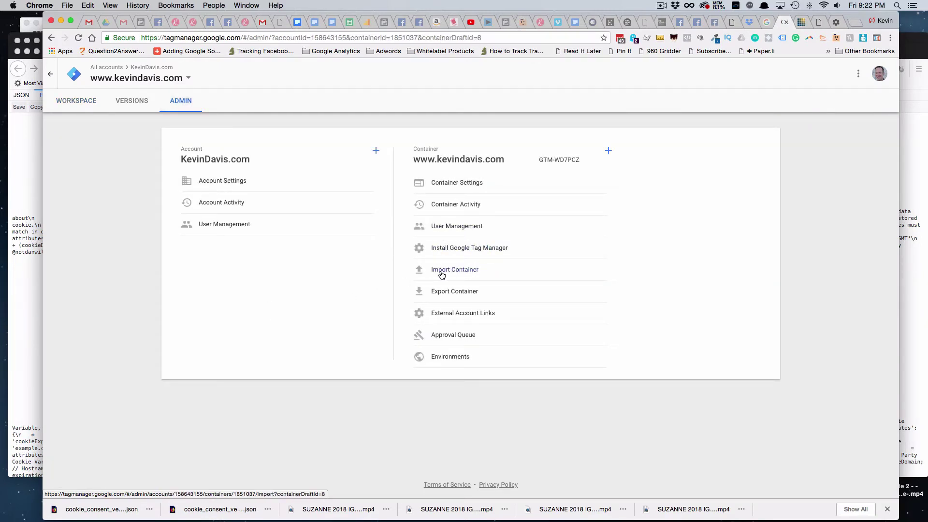
left_click(441, 275)
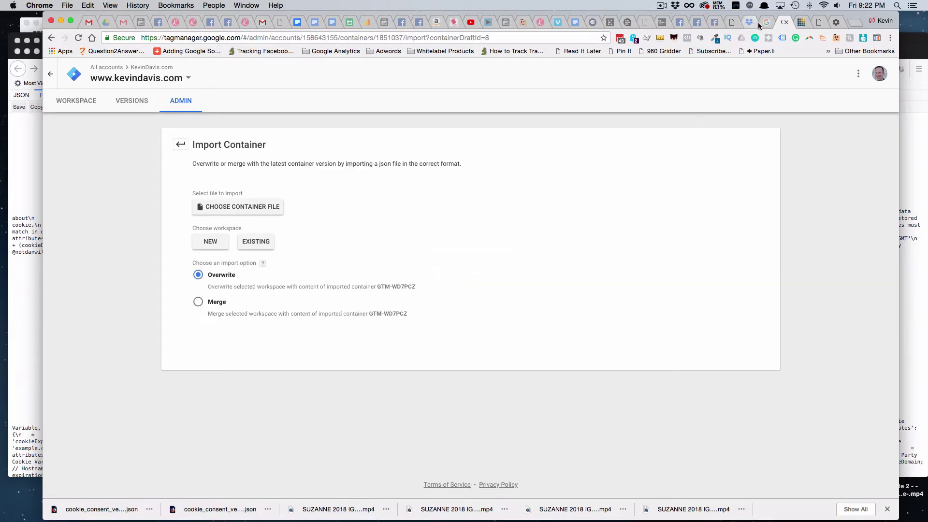
Highlight the article's paragraph on using the cookie-settings markup in WordPress, then return to the import page.
left_click(733, 23)
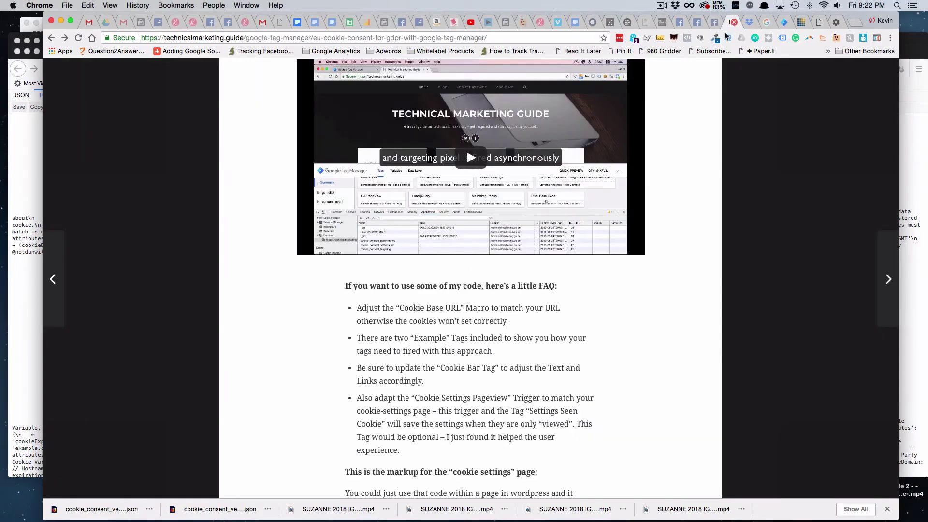
scroll(490, 332, "up", 10)
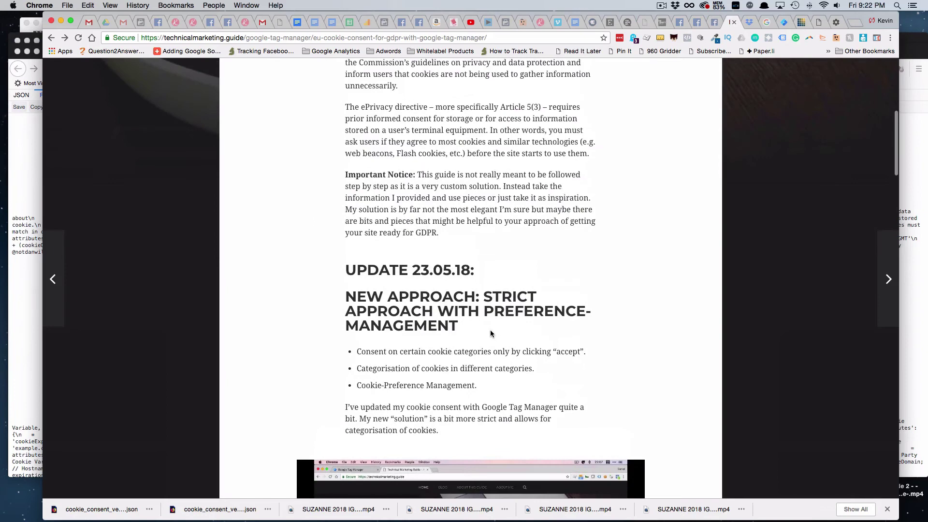
scroll(489, 331, "down", 6)
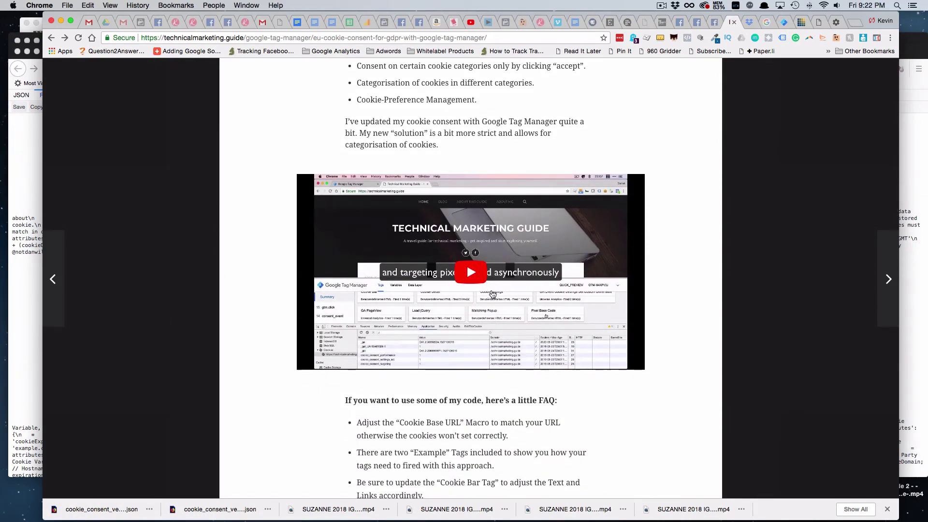
scroll(449, 301, "down", 10)
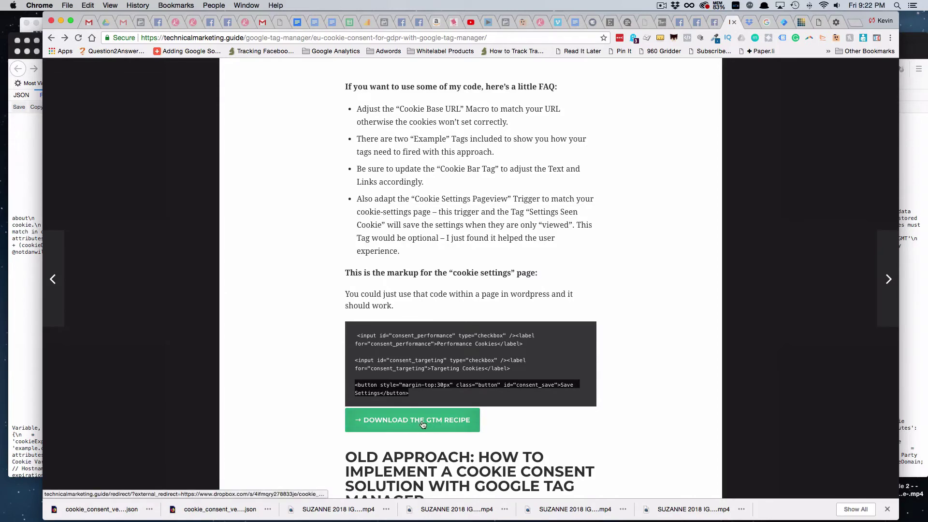
scroll(423, 425, "down", 2)
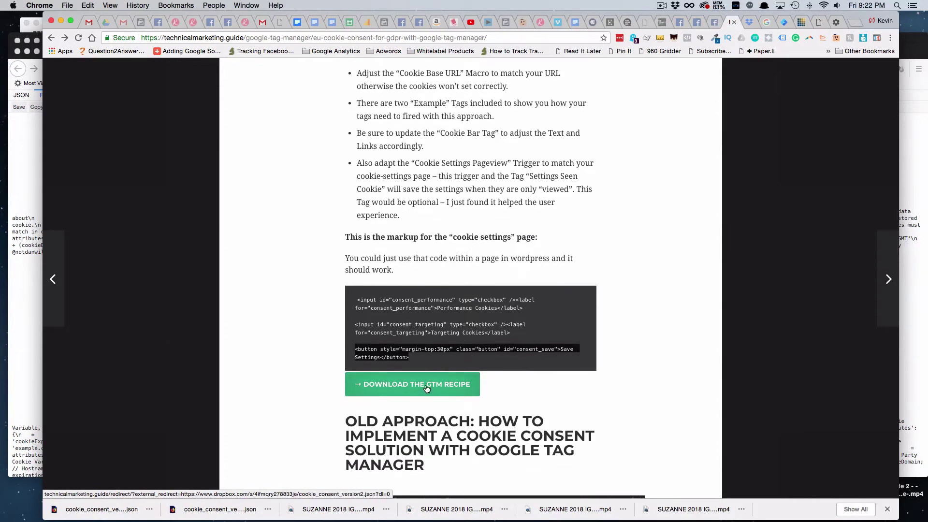
scroll(471, 188, "up", 6)
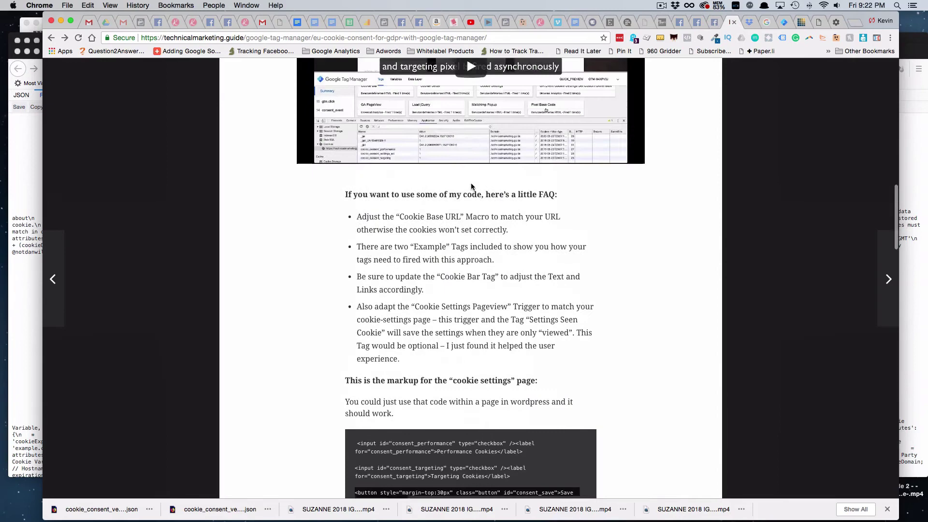
scroll(471, 187, "up", 15)
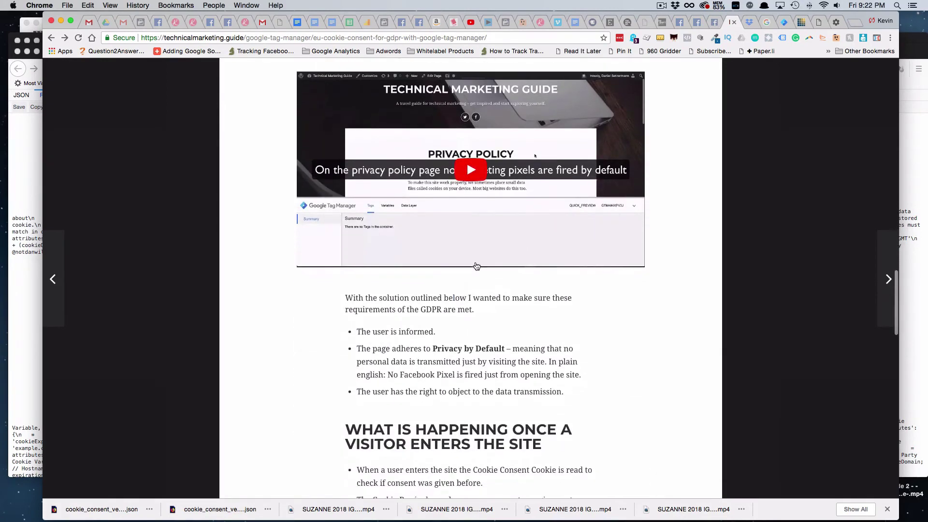
scroll(506, 271, "up", 10)
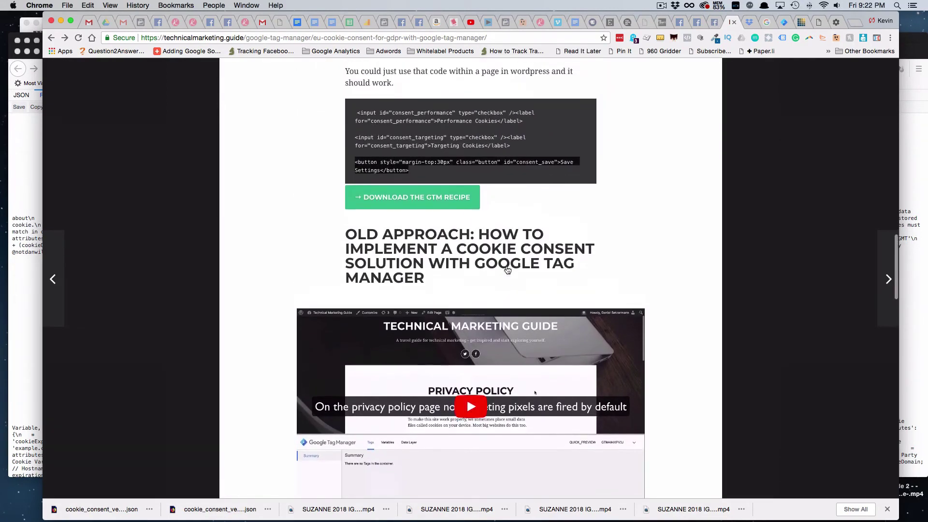
scroll(508, 270, "up", 1)
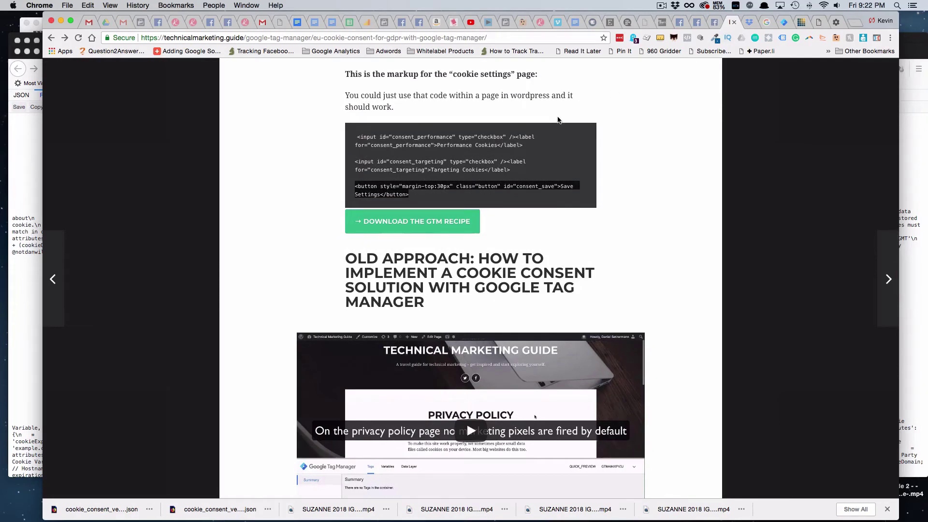
scroll(557, 121, "up", 2)
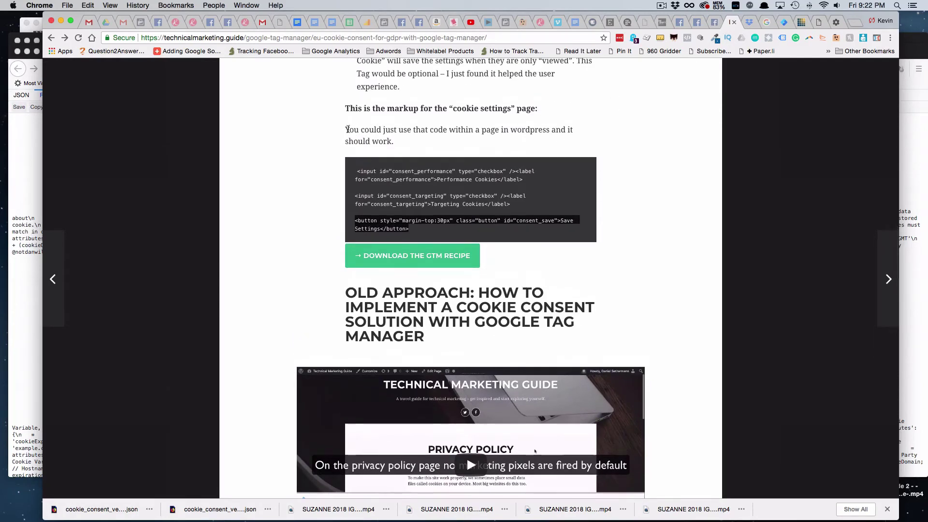
left_click_drag(347, 129, 391, 141)
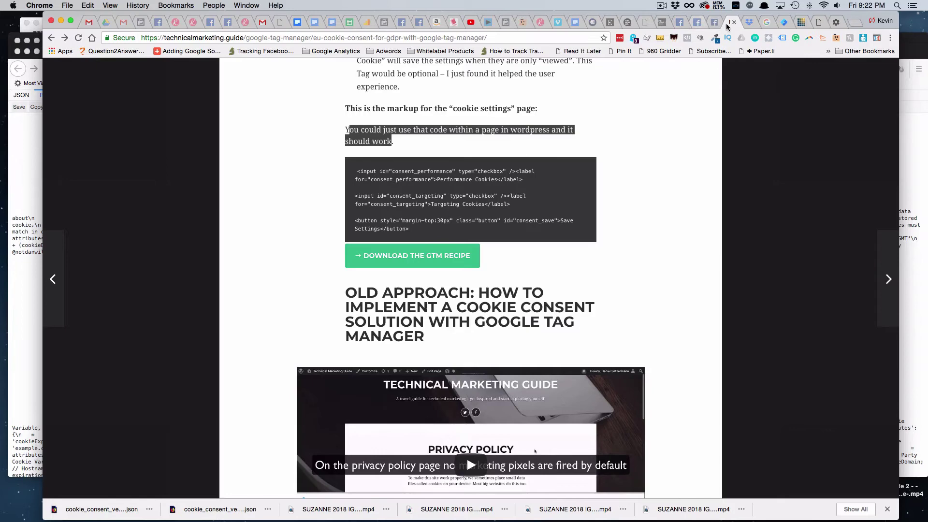
left_click(784, 22)
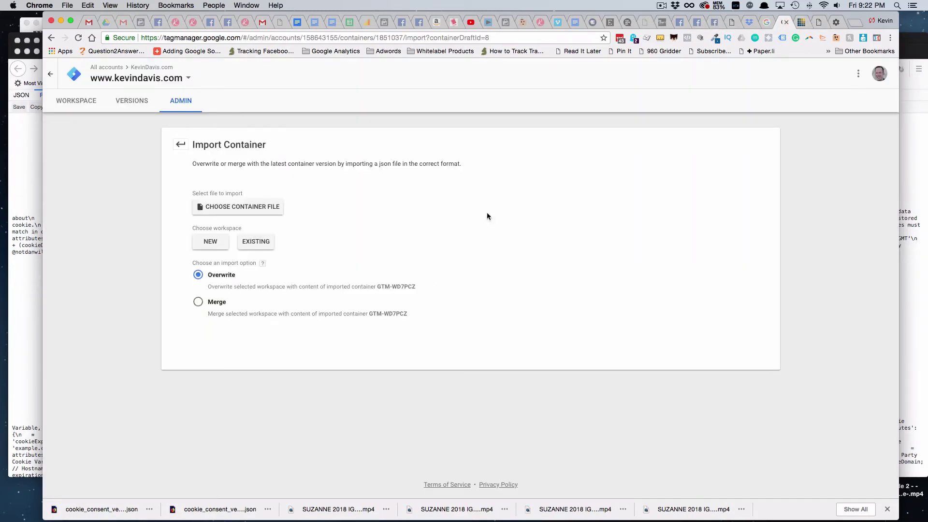
Choose cookie_consent_version2 (1).json from Downloads as the container file to import.
left_click(248, 209)
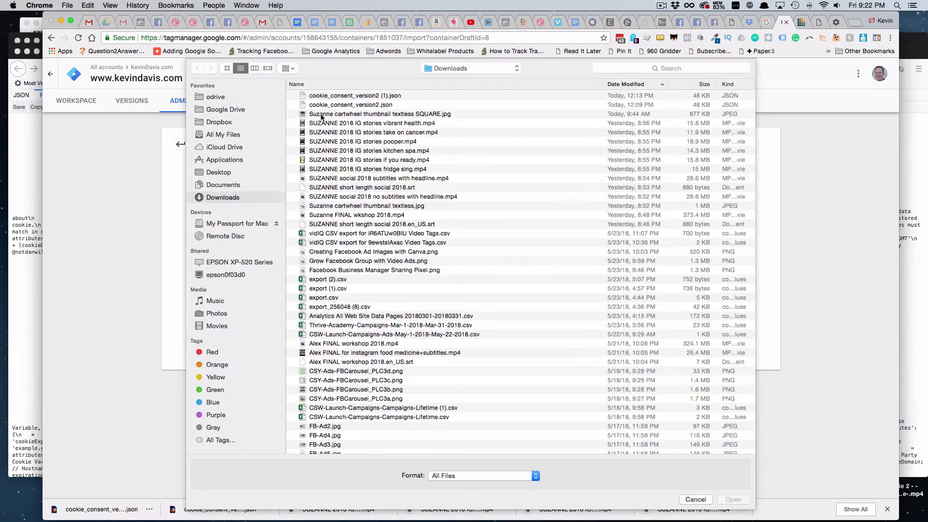
left_click(378, 96)
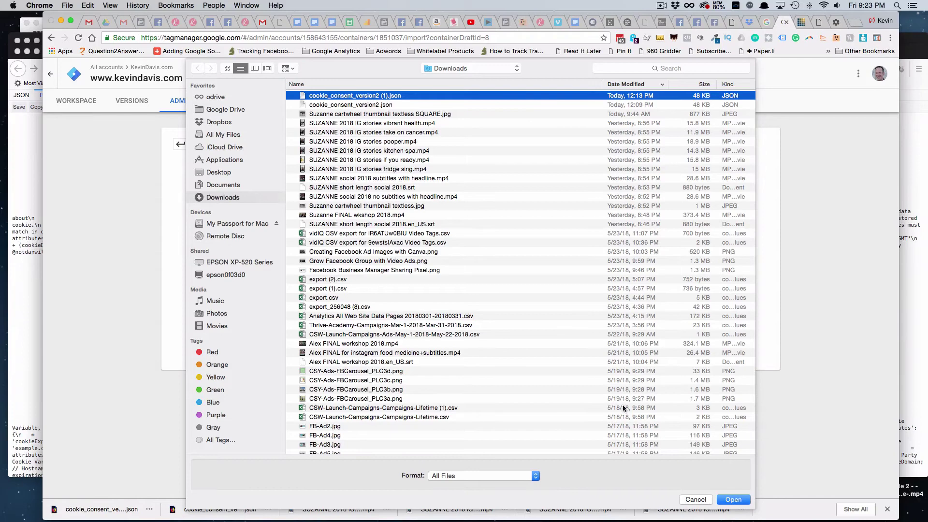
left_click(731, 500)
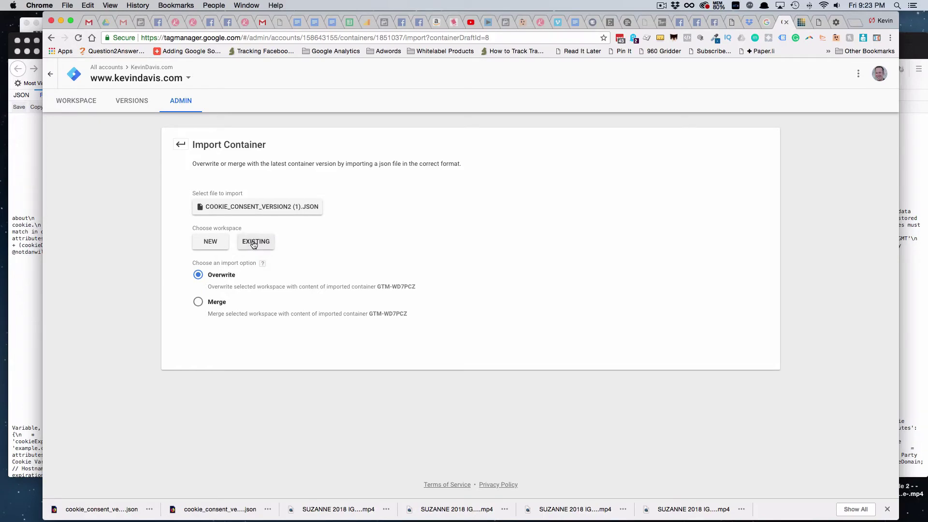
Import into existing Default Workspace using Merge, renaming conflicting tags, triggers and variables.
left_click(254, 243)
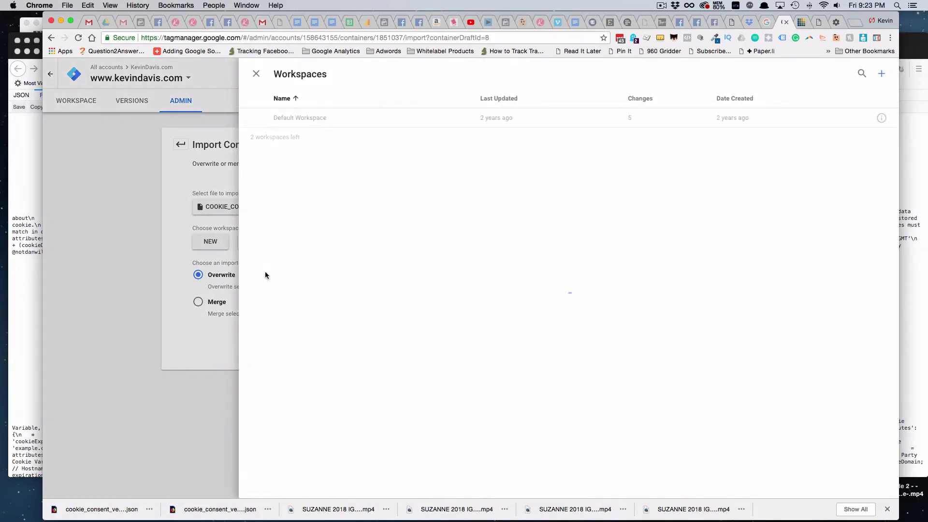
left_click(311, 121)
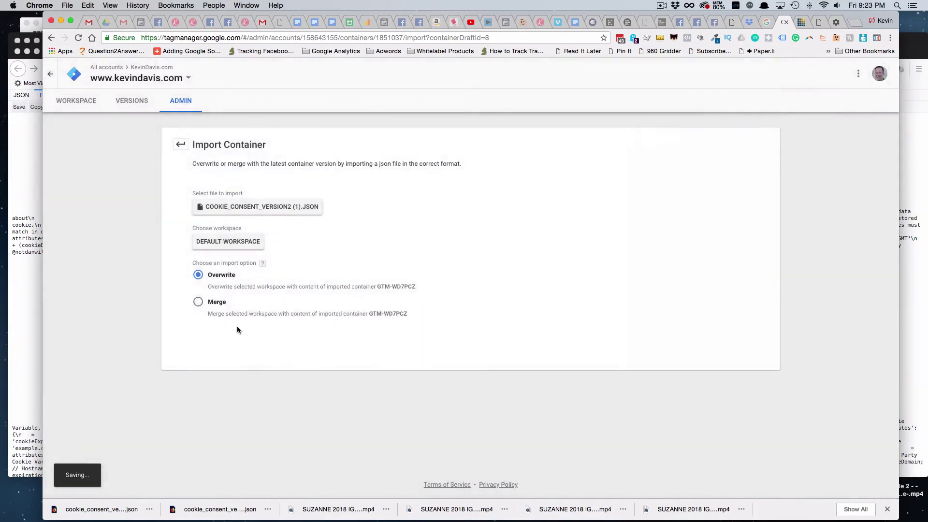
left_click(196, 303)
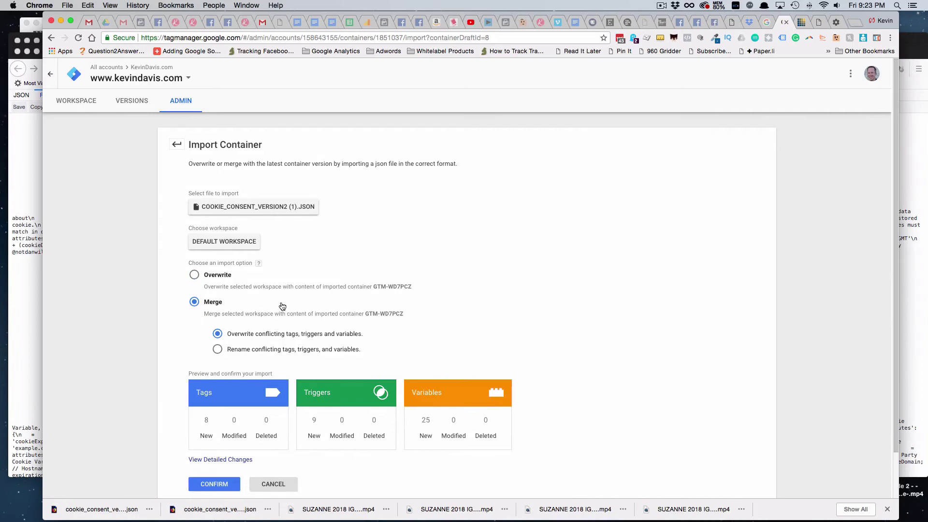
left_click(198, 278)
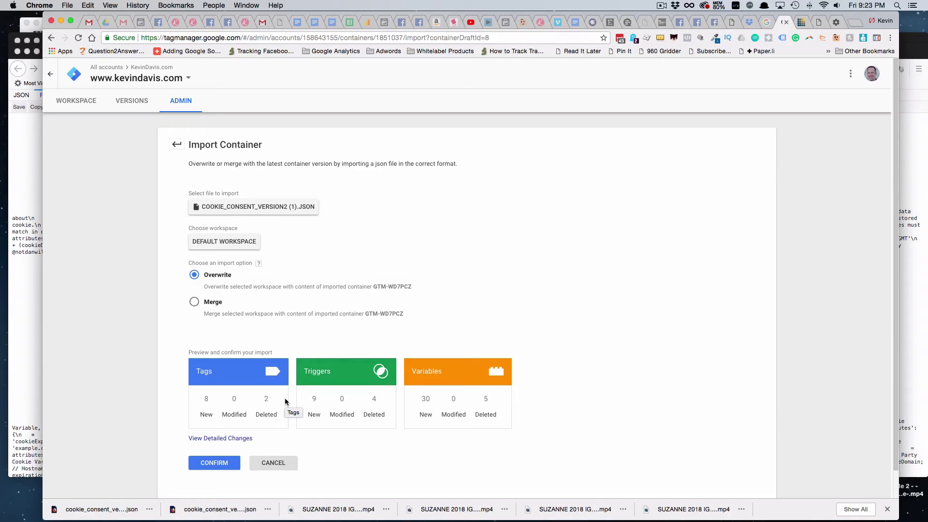
left_click(195, 302)
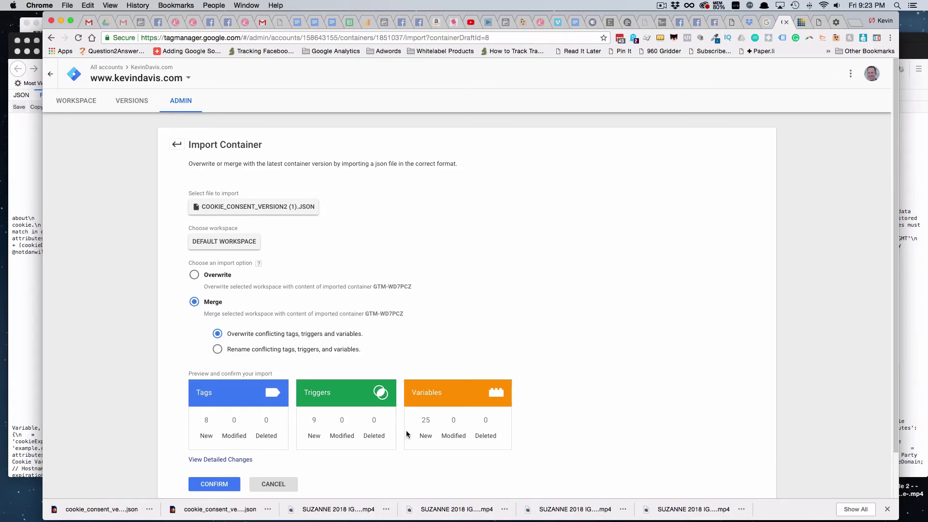
left_click(217, 349)
left_click(224, 486)
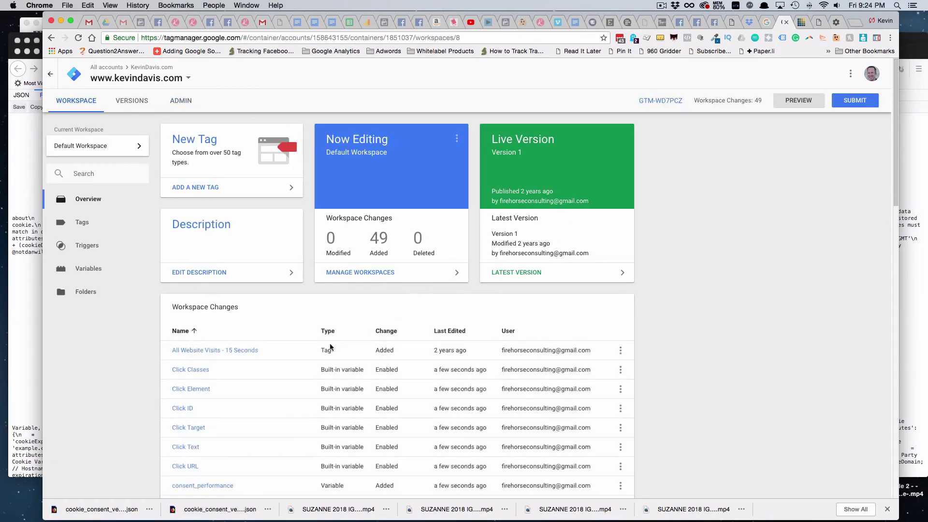
Show the ten tags, with cookie tags filed under Cookie Consent and Cookie Management folders.
left_click(82, 223)
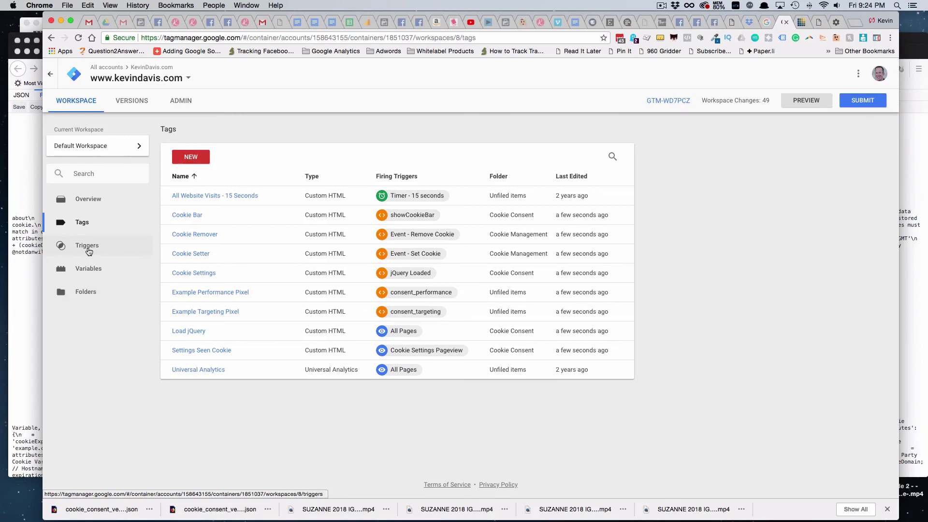
Scroll through the imported consent triggers, then browse the Built-In Variables such as Click Classes.
left_click(88, 248)
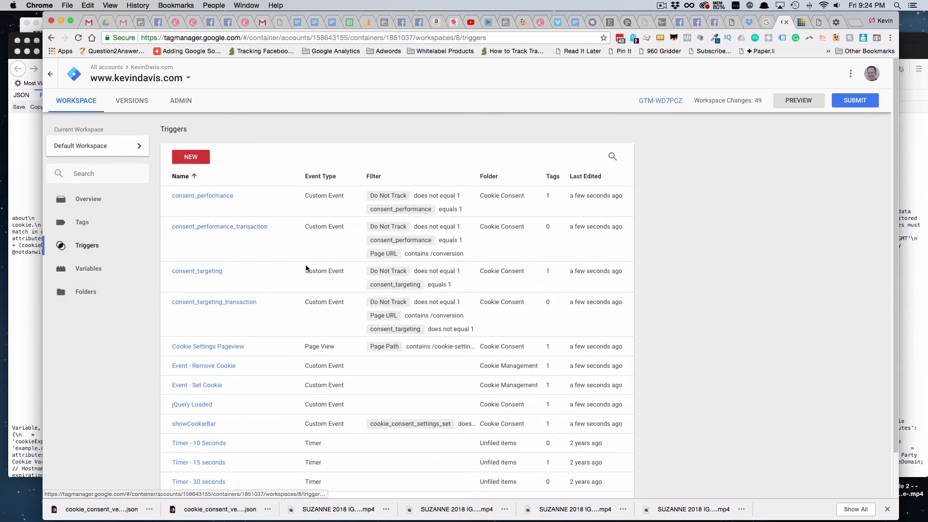
scroll(280, 252, "down", 2)
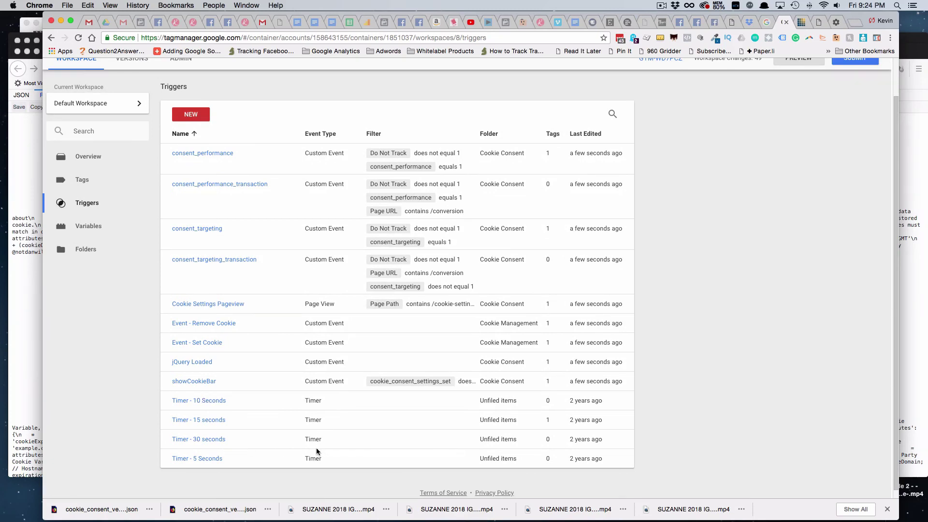
left_click(131, 225)
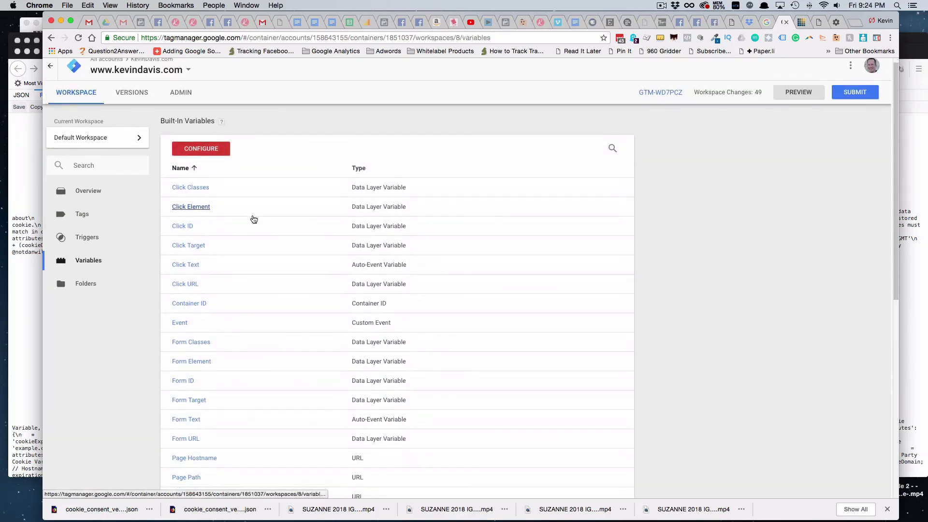
scroll(253, 219, "down", 5)
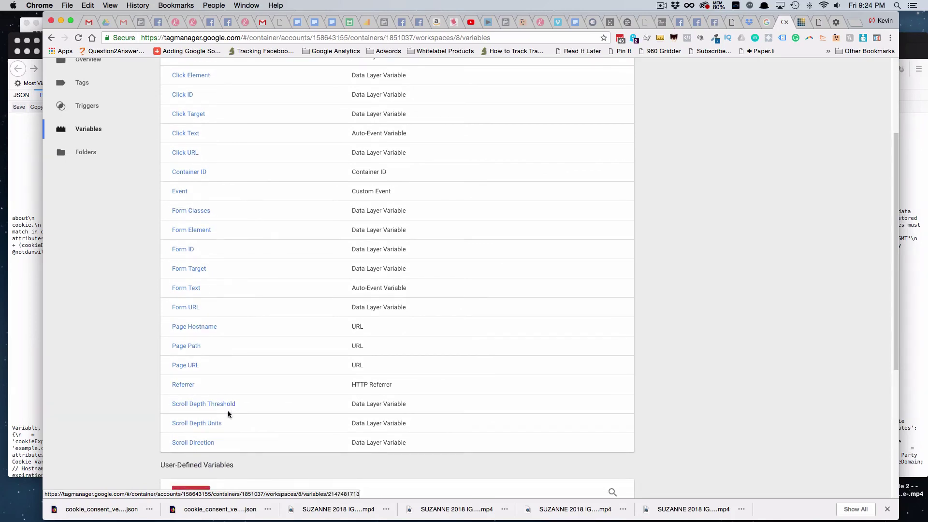
scroll(223, 376, "up", 4)
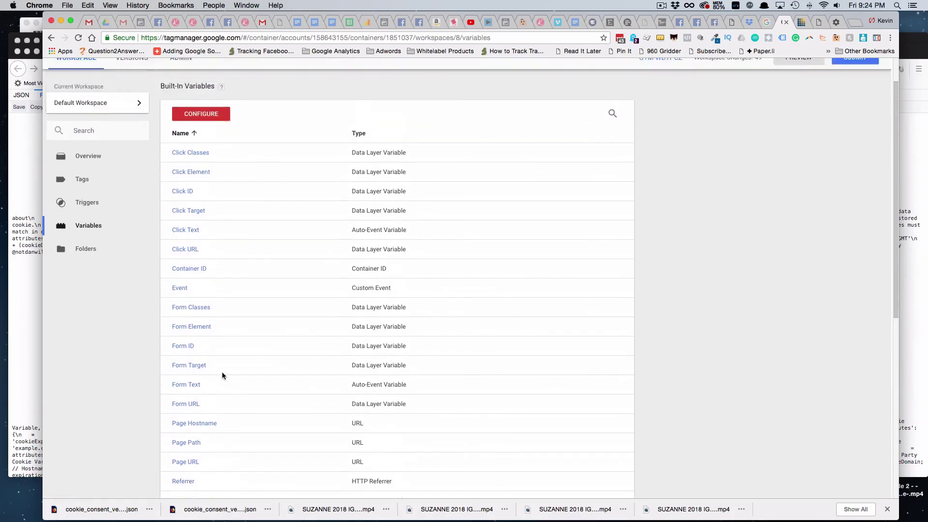
scroll(224, 375, "up", 2)
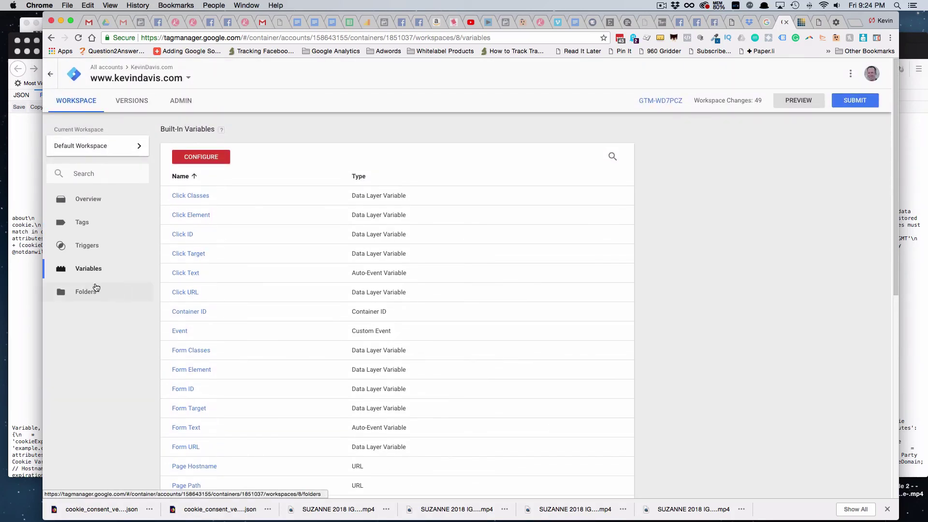
In Folders, browse Cookie Consent's 19 items, then expand Cookie Management to show Cookie Remover and Cookie Setter.
left_click(89, 293)
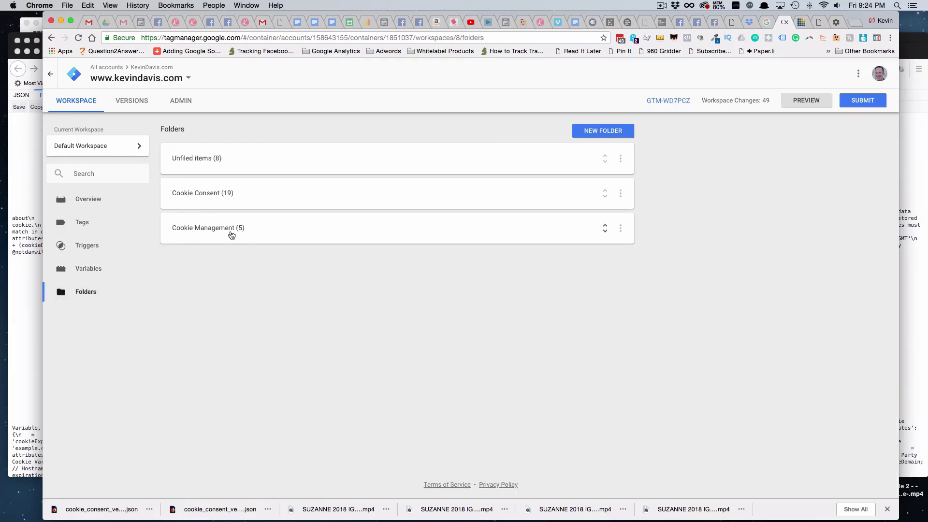
left_click(204, 195)
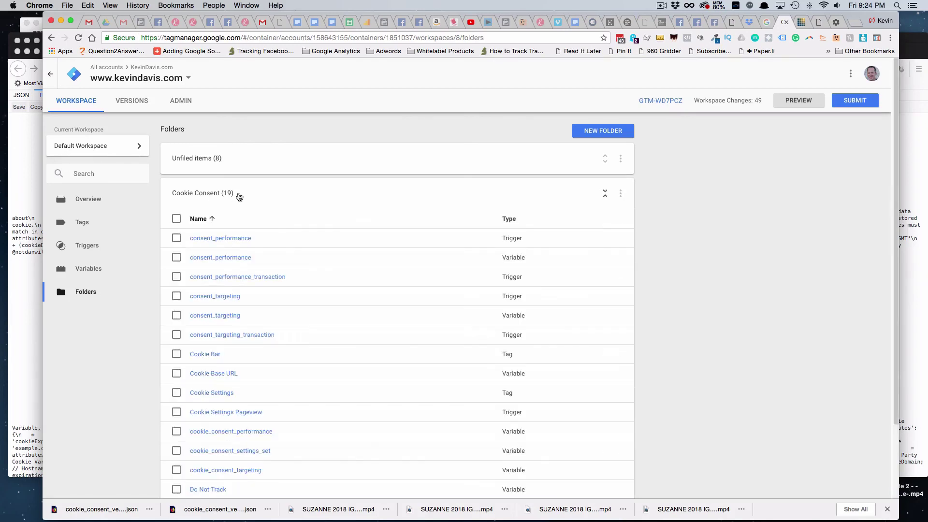
scroll(263, 271, "down", 5)
scroll(262, 272, "up", 5)
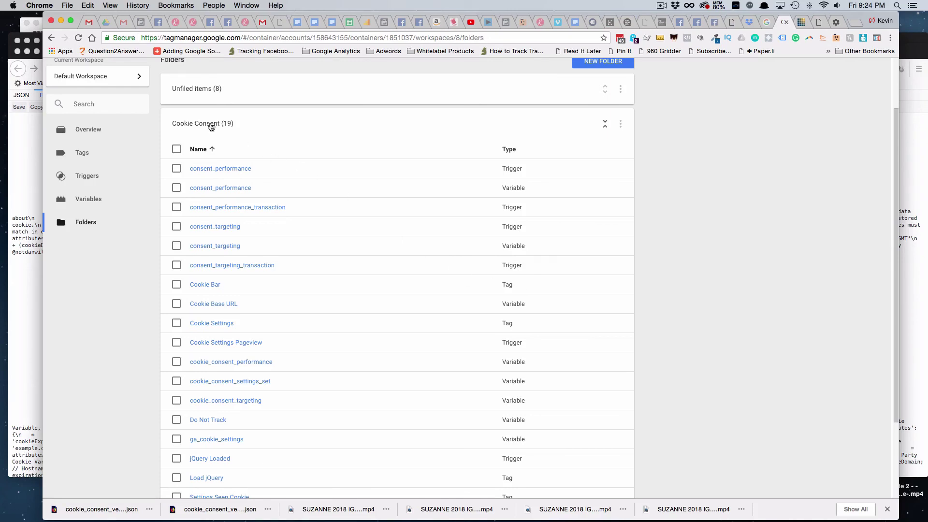
left_click(211, 125)
left_click(213, 227)
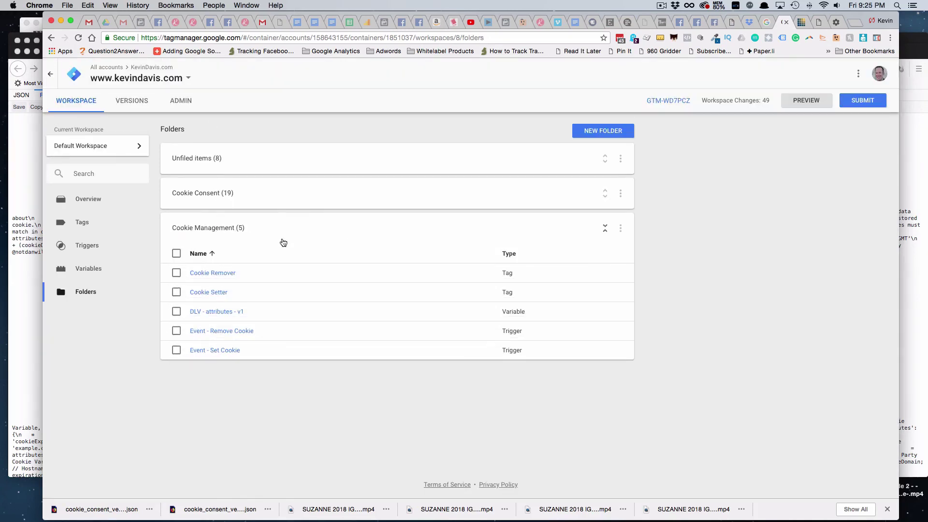